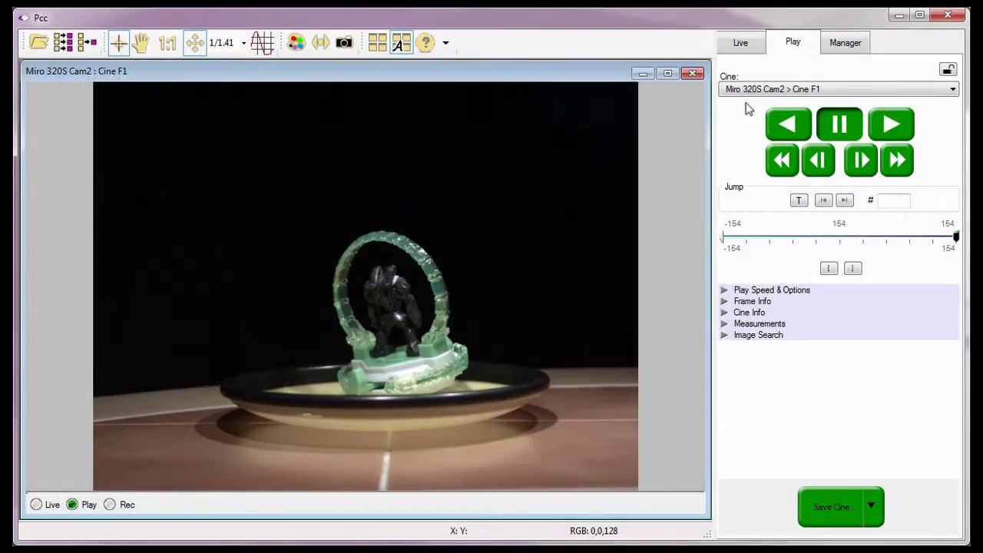
# Close Cine F1 and show the Miro 320S Cam2 live feed with its 1024 x 768, 3500 pps settings.
pyautogui.click(691, 74)
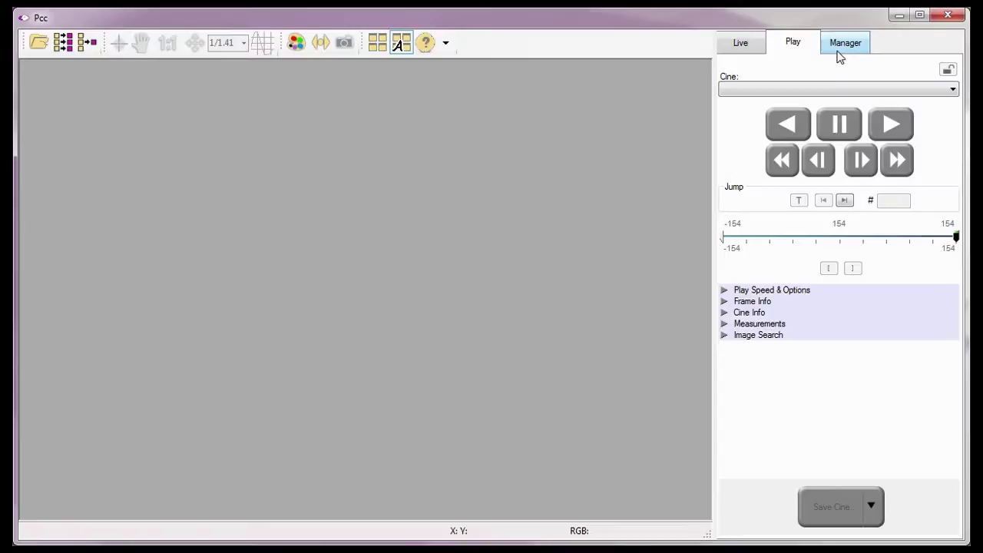
pyautogui.click(842, 48)
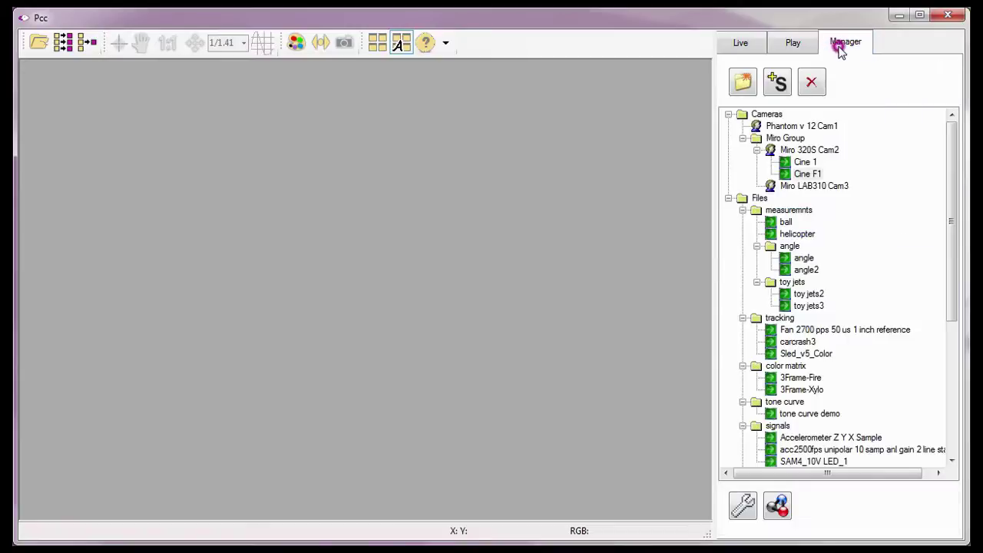
pyautogui.doubleClick(810, 150)
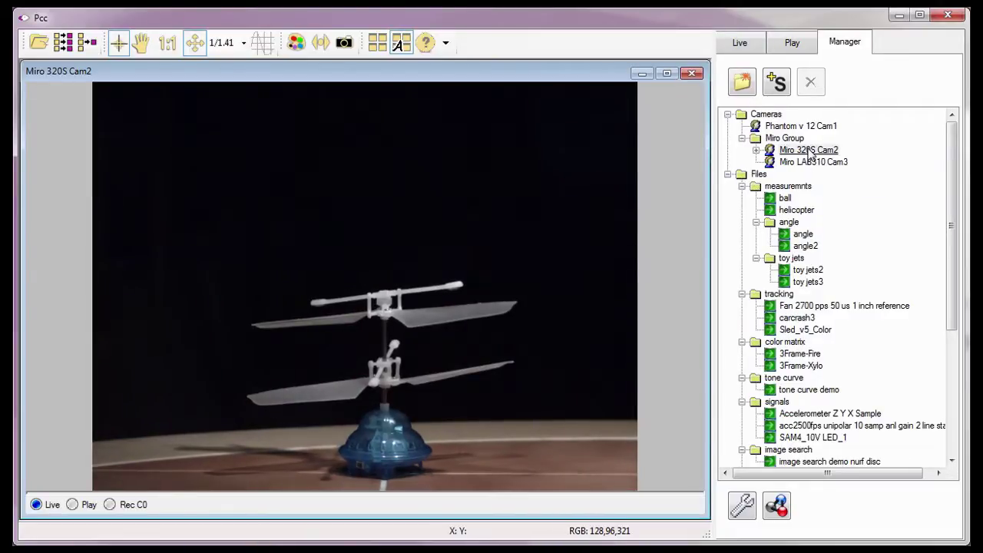
pyautogui.click(731, 46)
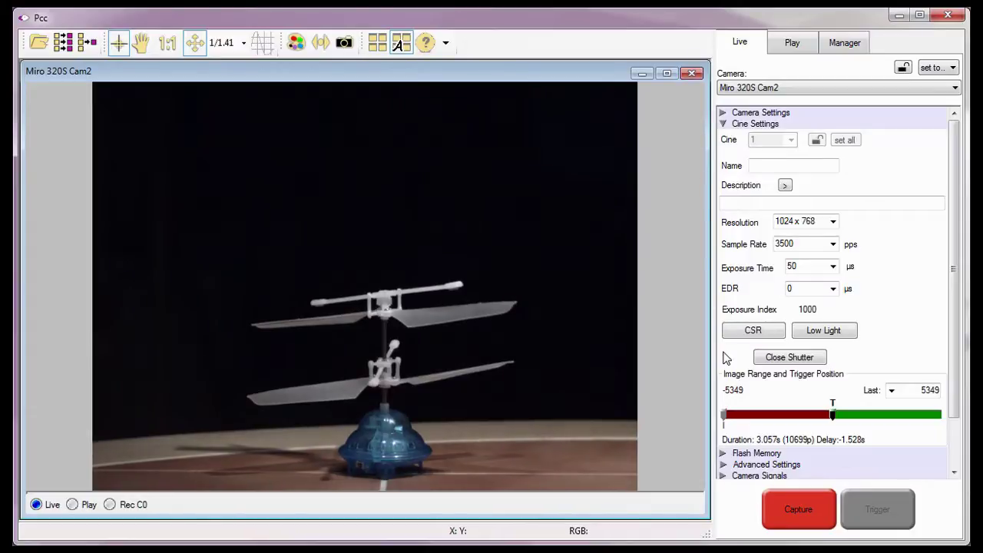
# Tick Auto save to CineFlash/CardFlash under Advanced Settings for the Miro 320S Cam2.
pyautogui.click(732, 465)
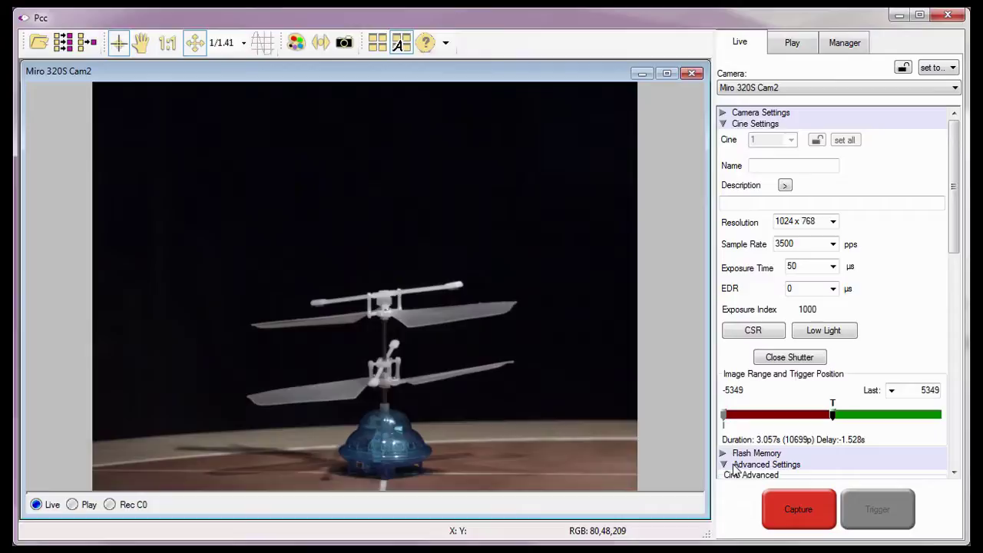
pyautogui.moveTo(946, 215); pyautogui.dragTo(949, 338)
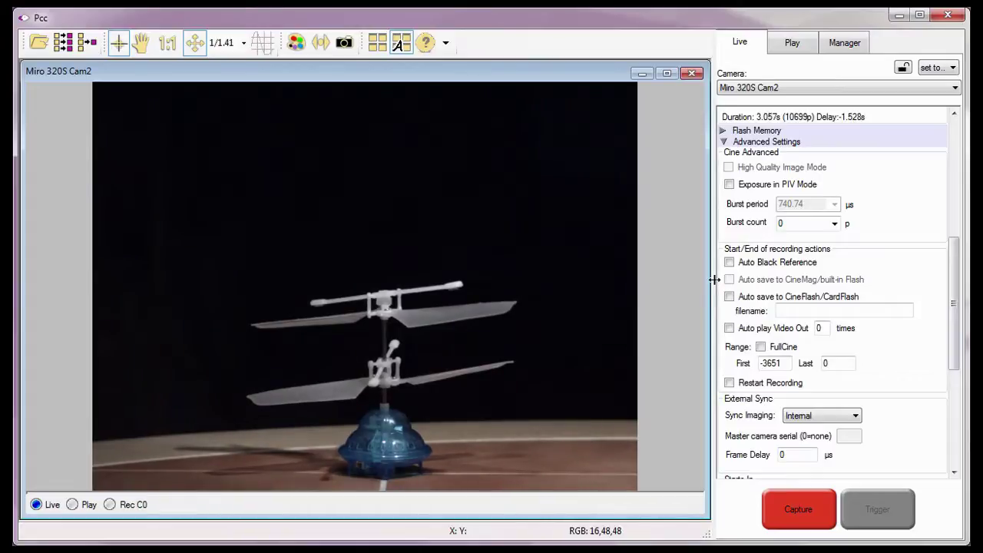
pyautogui.click(728, 297)
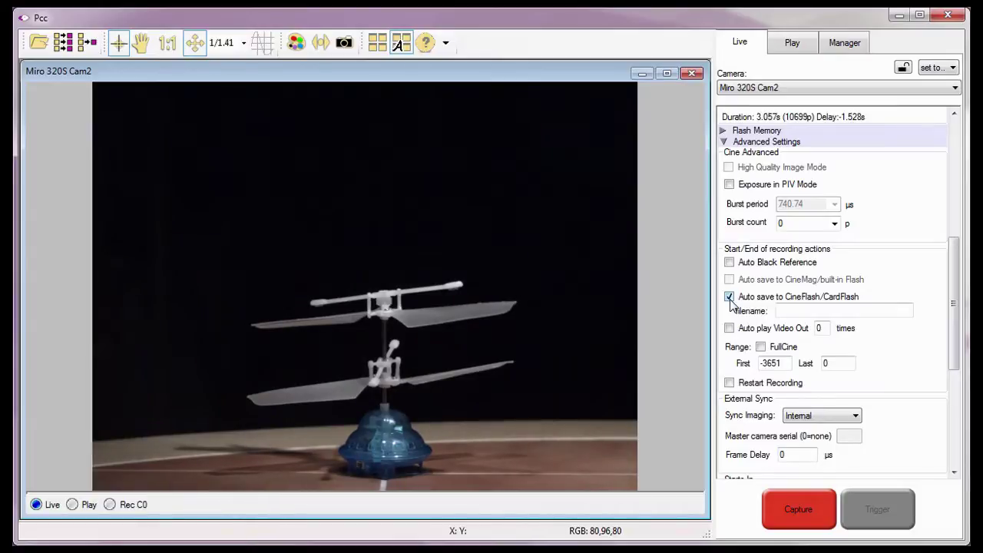
pyautogui.click(723, 348)
pyautogui.click(733, 367)
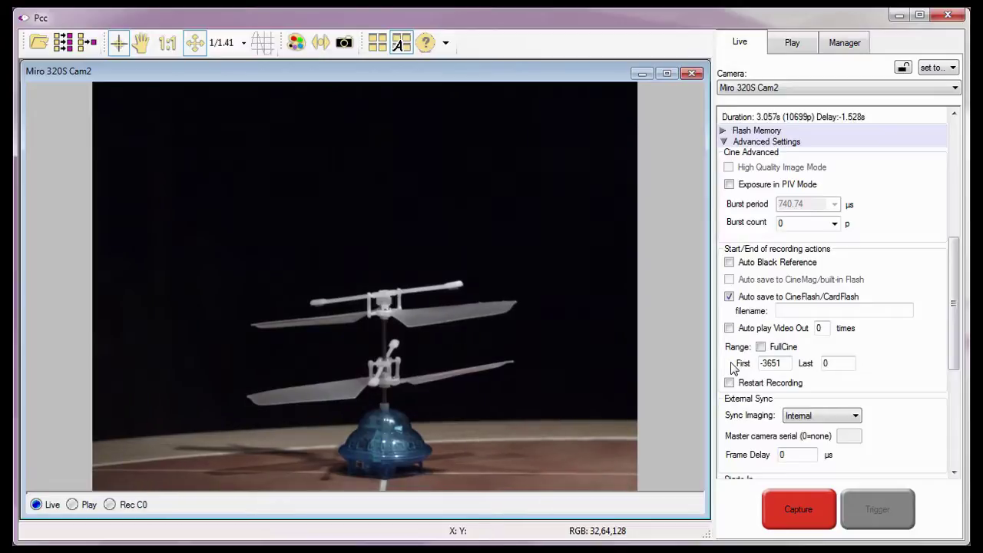
# Enter an auto-save range of First -1000 and Last 1000.
pyautogui.moveTo(781, 365); pyautogui.dragTo(759, 365)
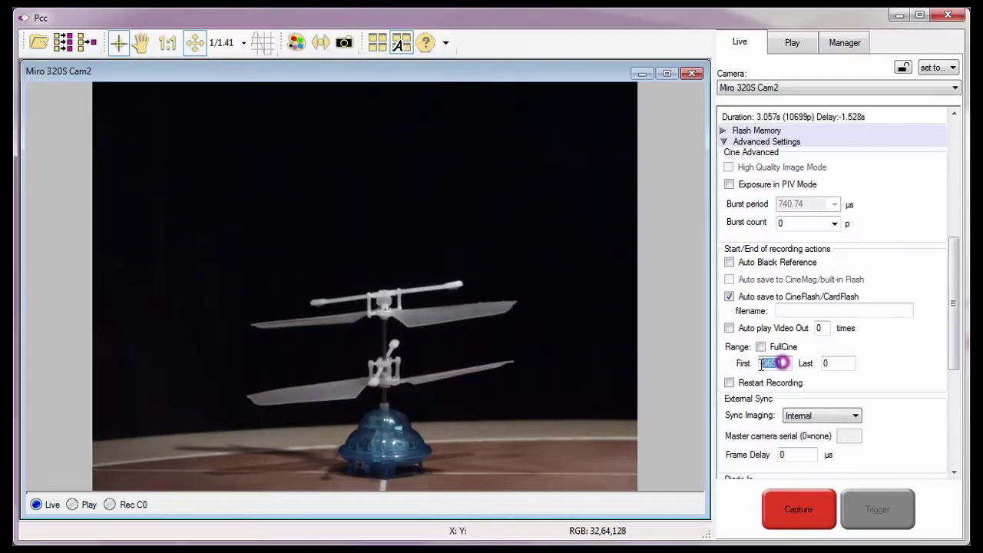
pyautogui.write('-1000')
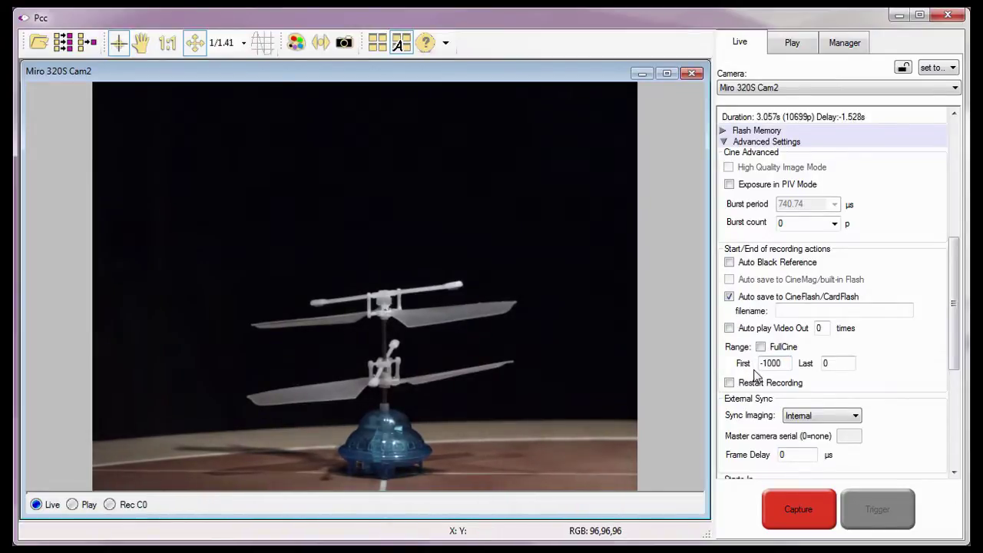
pyautogui.click(806, 370)
pyautogui.doubleClick(840, 362)
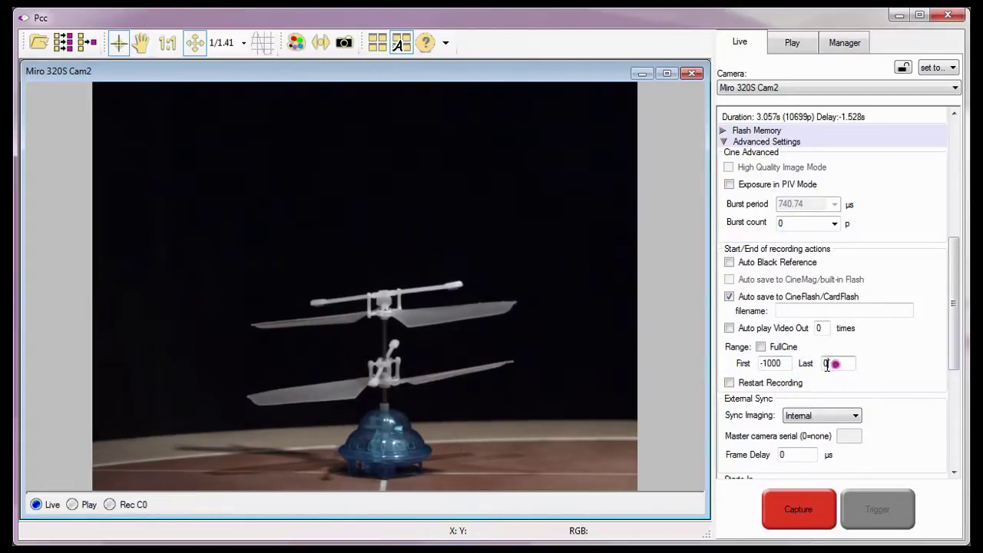
pyautogui.write('1000')
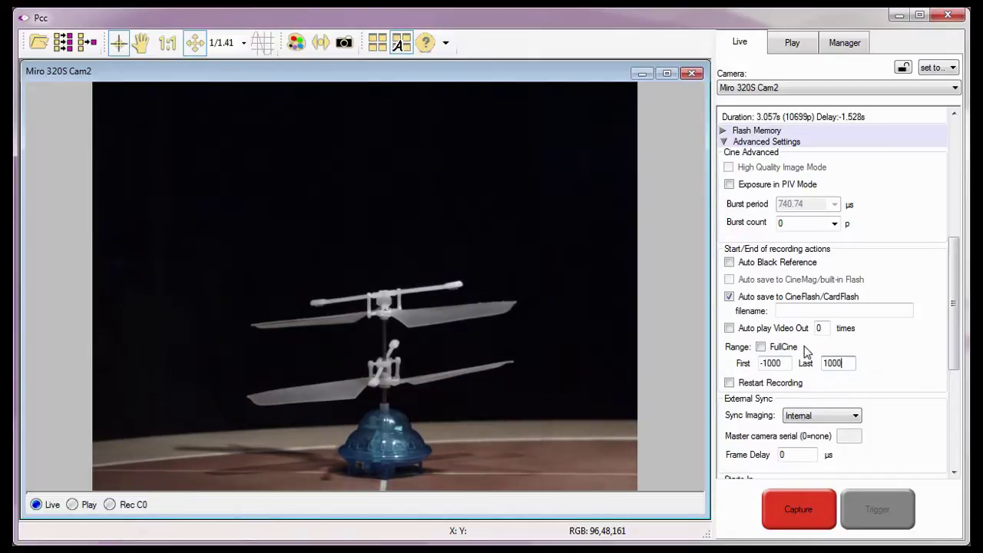
pyautogui.click(803, 347)
# Start a new capture on the Miro 320S Cam2, raising the delete-RAM-cine prompt.
pyautogui.moveTo(955, 332); pyautogui.dragTo(956, 185)
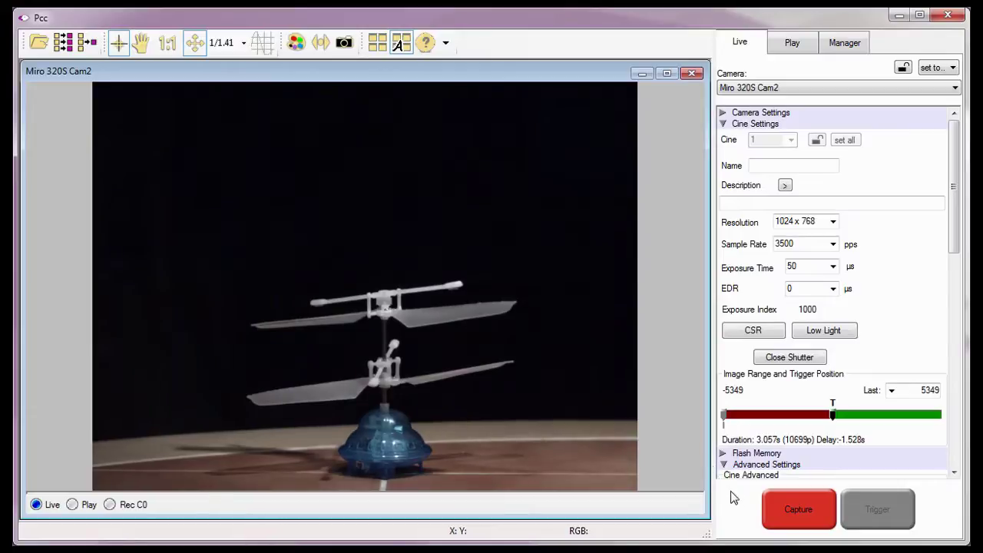
pyautogui.click(785, 507)
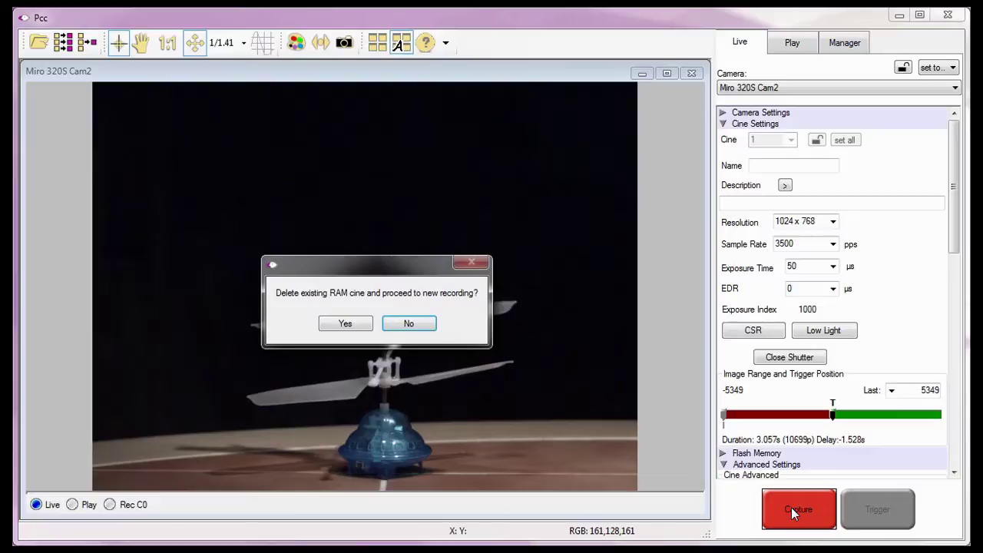
pyautogui.click(368, 300)
# Approve deleting the old RAM cine, trigger the helicopter recording, and find it saved as Cine F2.
pyautogui.click(345, 324)
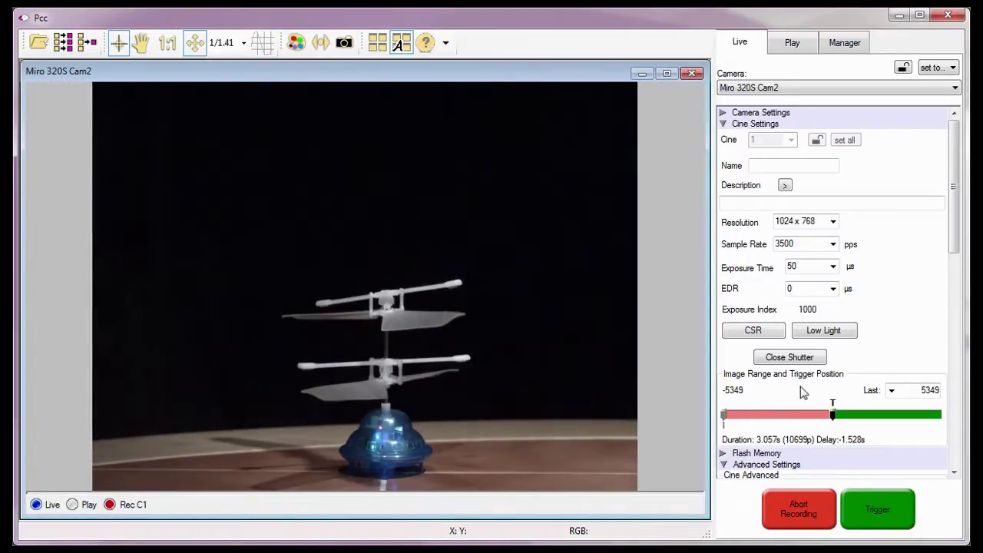
pyautogui.click(888, 522)
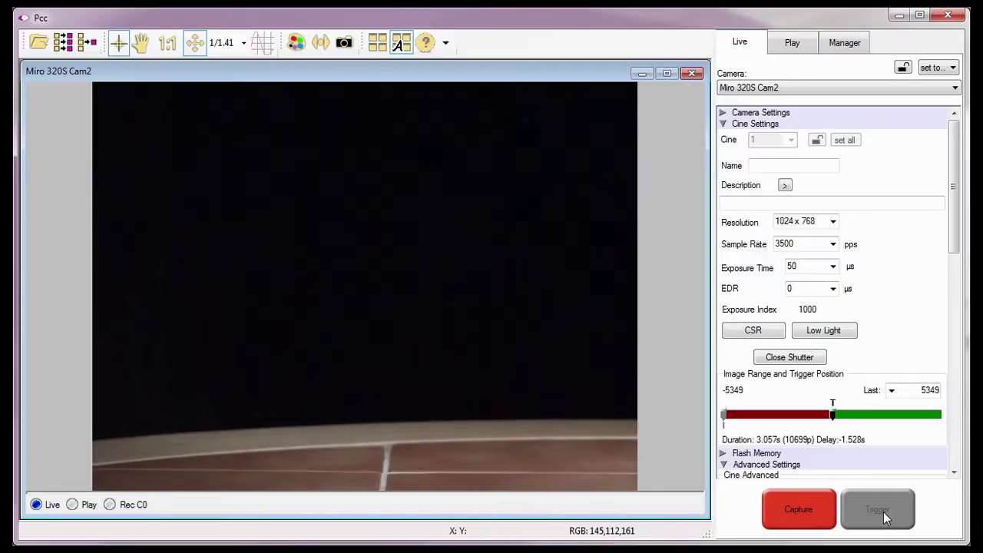
pyautogui.click(837, 52)
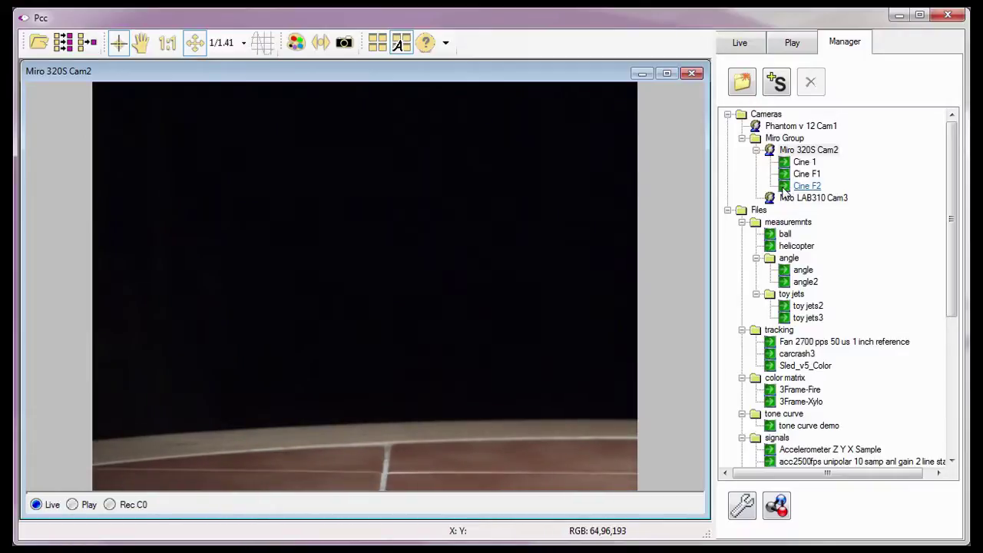
# Open Cine F2 and play it through from frame -1000 to 1000.
pyautogui.doubleClick(785, 190)
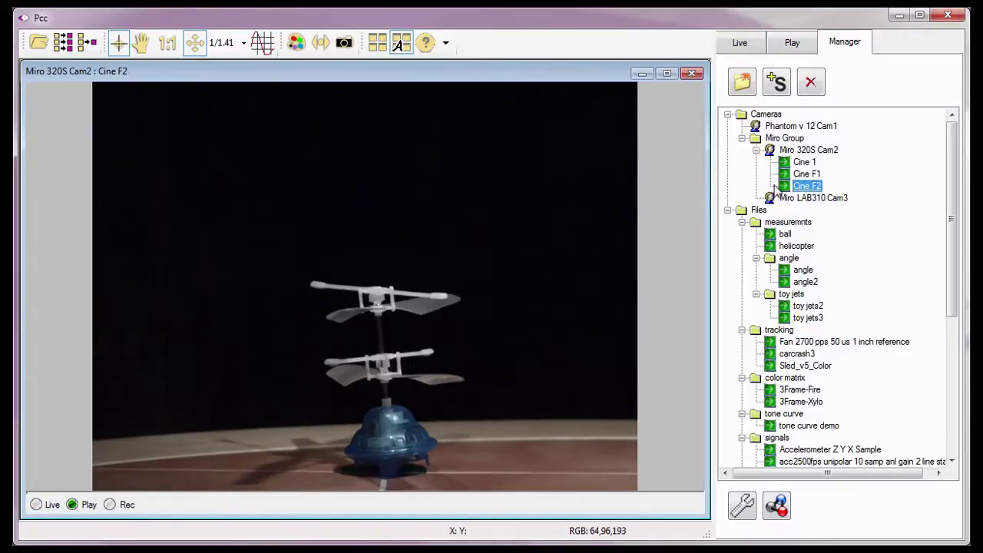
pyautogui.click(137, 74)
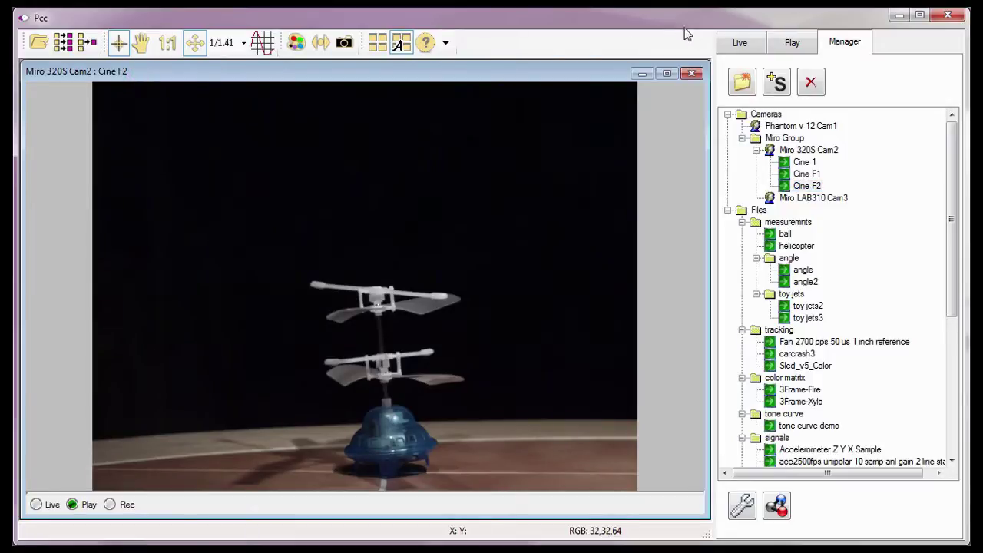
pyautogui.click(789, 46)
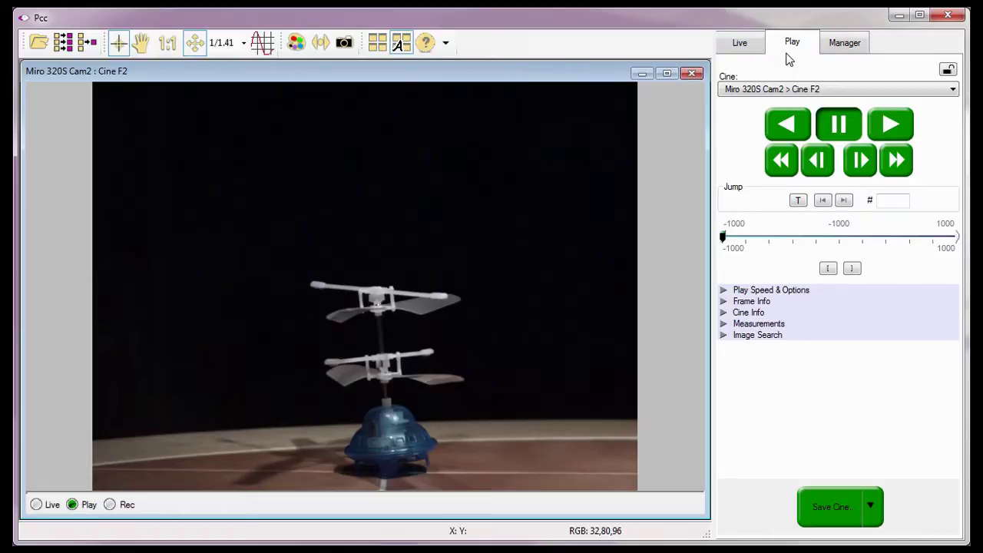
pyautogui.click(731, 263)
pyautogui.click(949, 266)
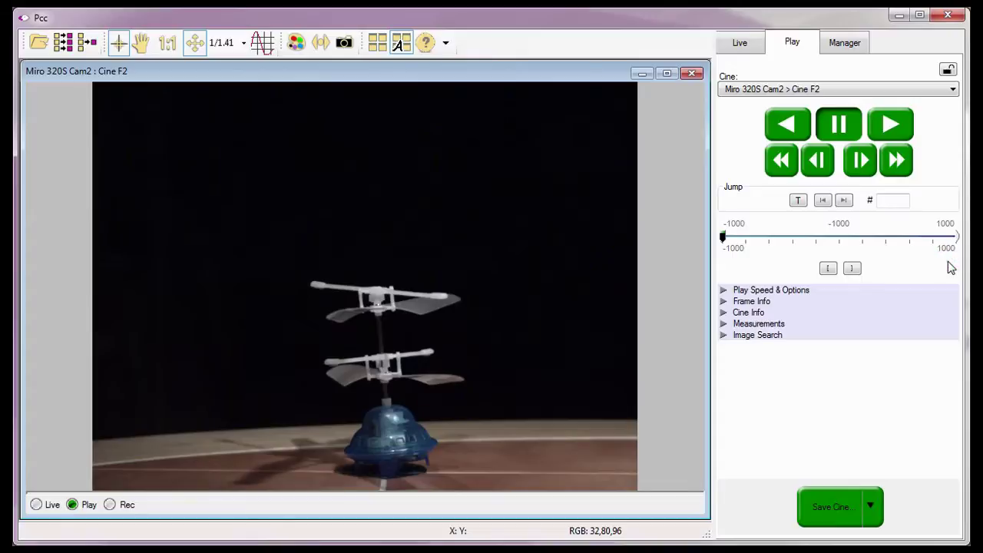
pyautogui.click(887, 127)
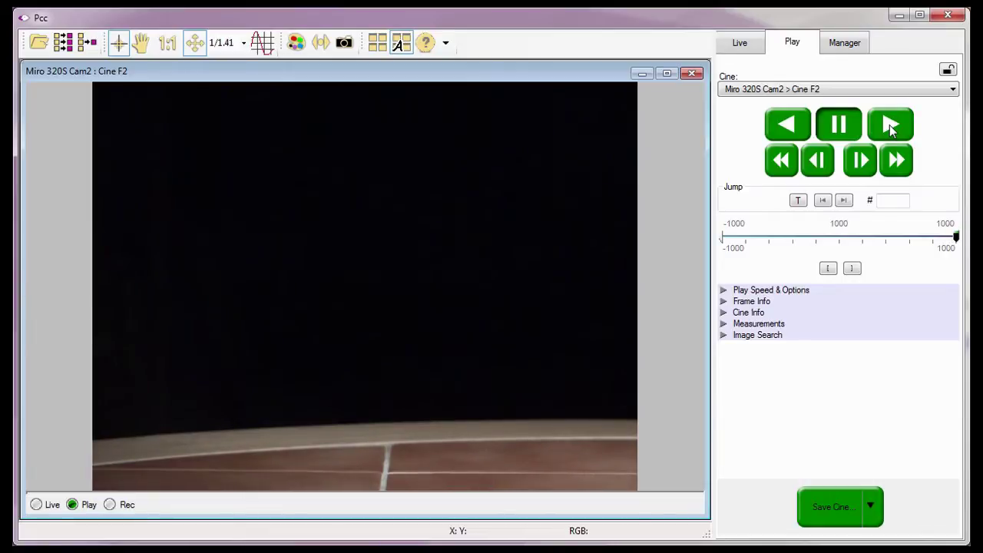
# On the live Miro 320S Cam2 view, untick Auto save to CineFlash/CardFlash and collapse Advanced Settings.
pyautogui.click(739, 42)
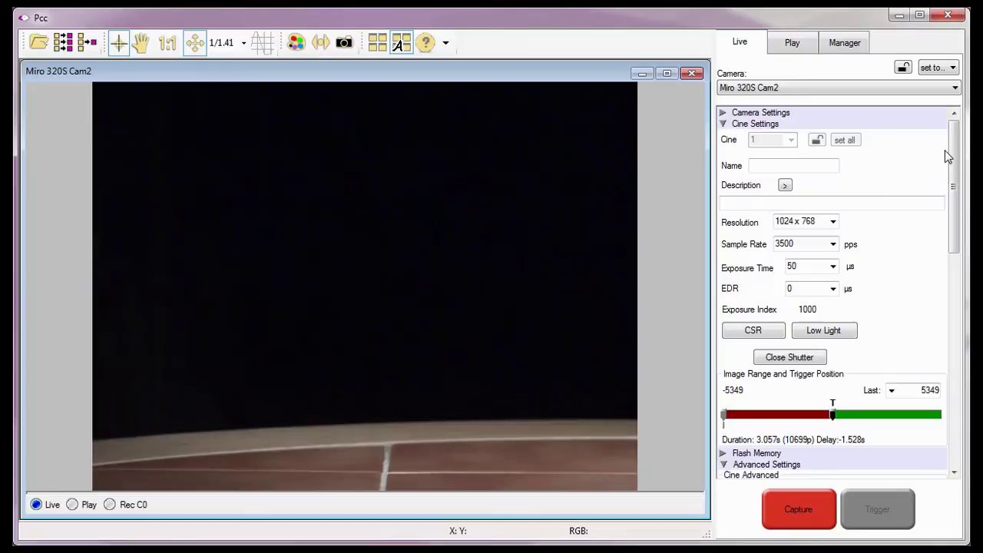
pyautogui.moveTo(953, 158); pyautogui.dragTo(958, 302)
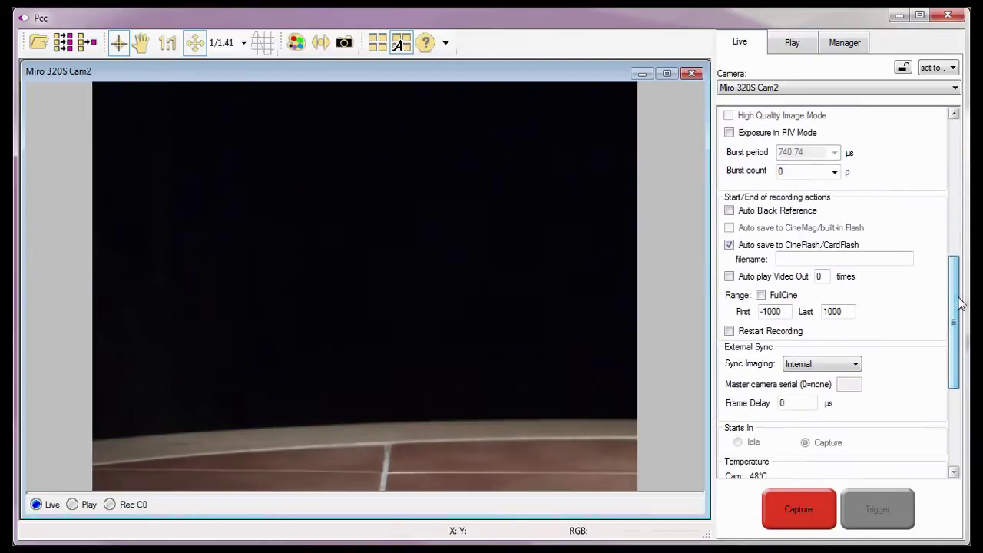
pyautogui.click(731, 246)
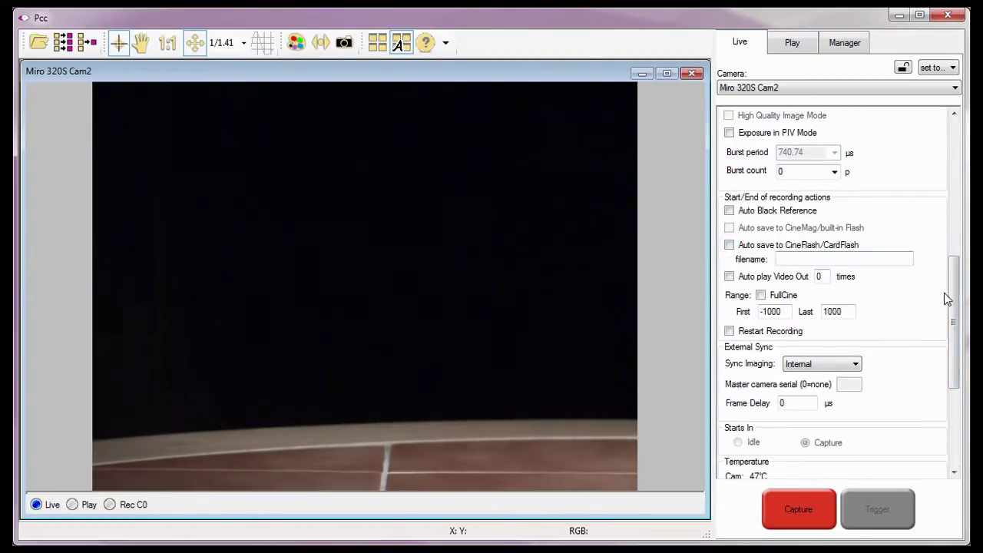
pyautogui.scroll(3, 949, 291)
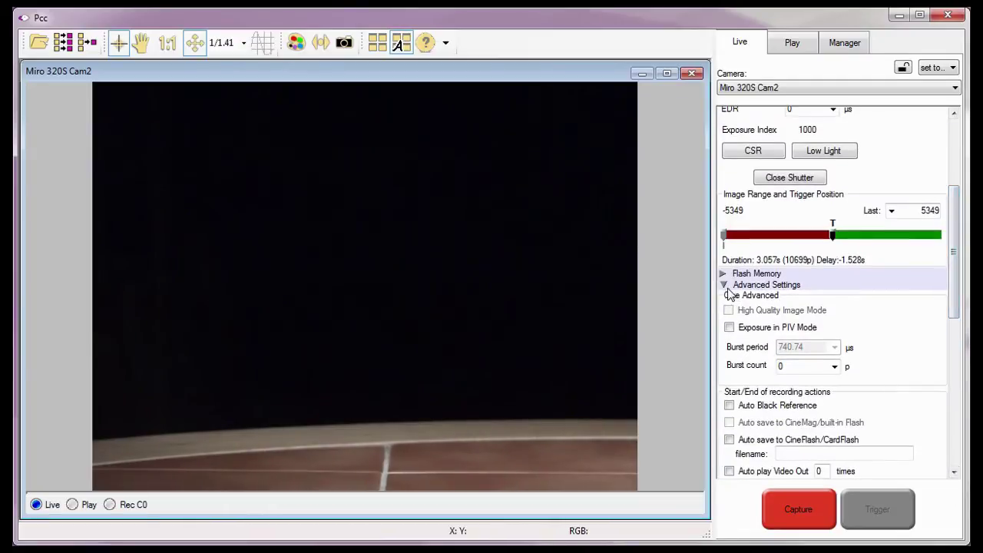
pyautogui.click(723, 284)
pyautogui.moveTo(950, 257); pyautogui.dragTo(952, 180)
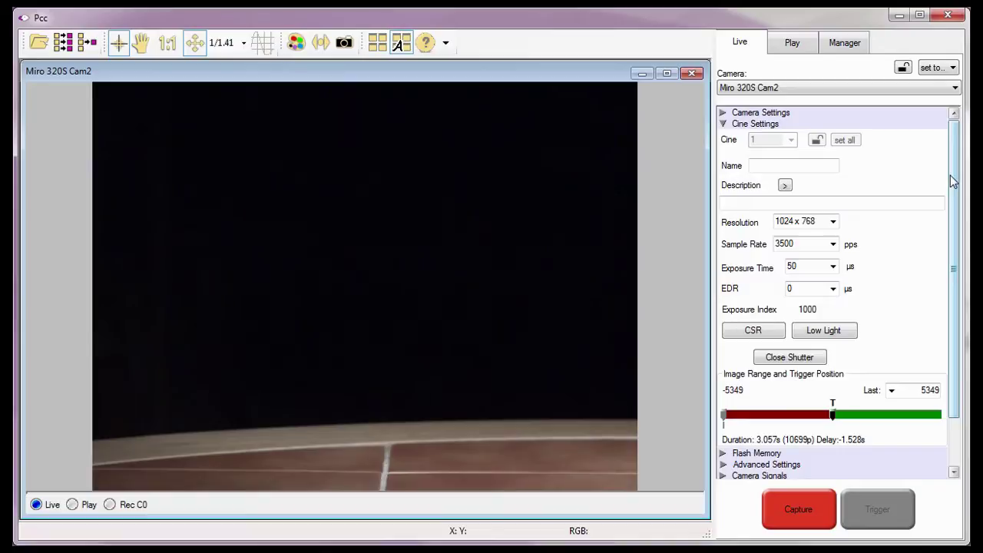